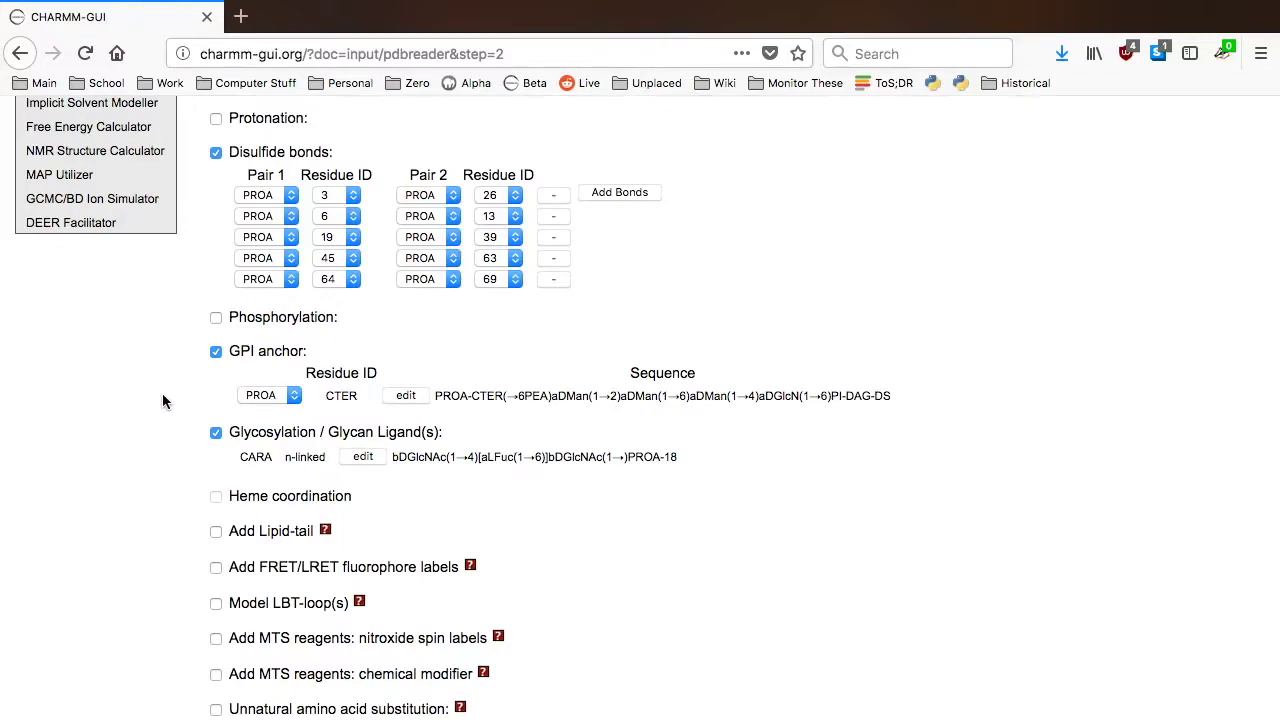
# Submit the protein modifications, choose Use PDB Orientation, and generate the oriented structure
pyautogui.scroll(-3, 161, 395)
pyautogui.click(1216, 642)
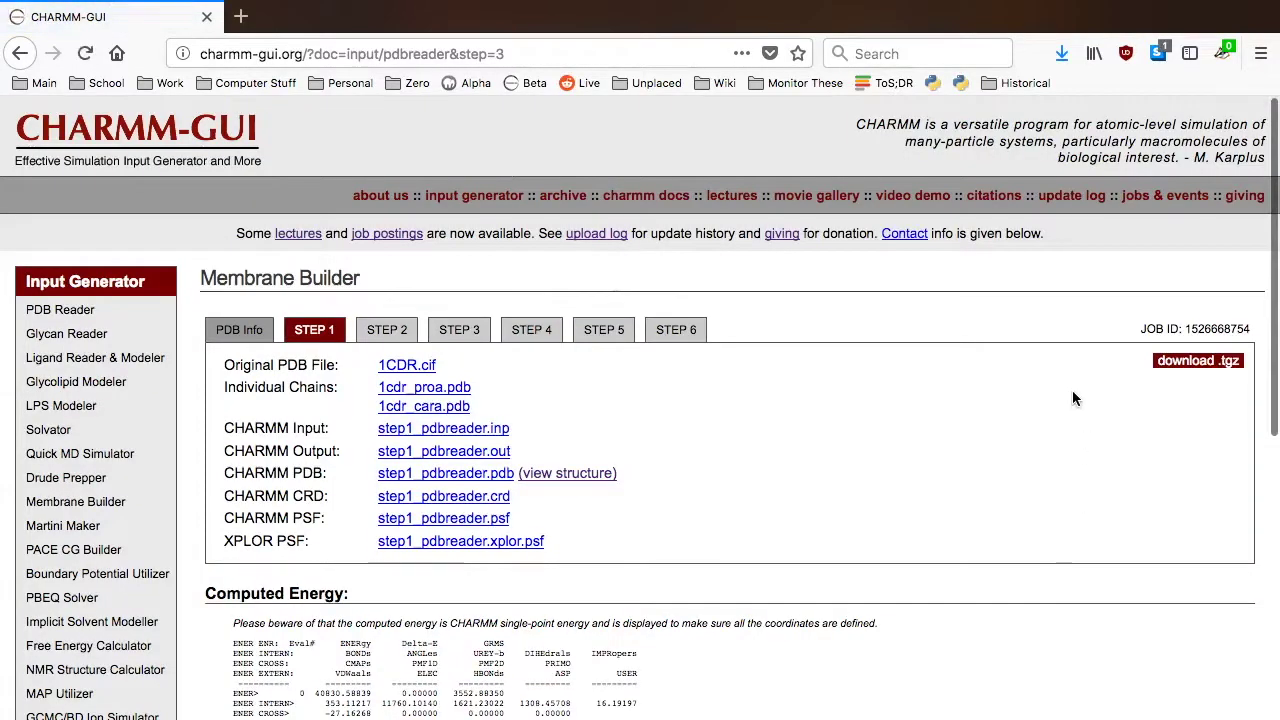
pyautogui.scroll(-5, 1072, 398)
pyautogui.click(220, 327)
pyautogui.click(1218, 641)
# On the step 2 page, choose to size the system by numbers of lipid components
pyautogui.scroll(-3, 1077, 398)
pyautogui.scroll(-10, 1077, 399)
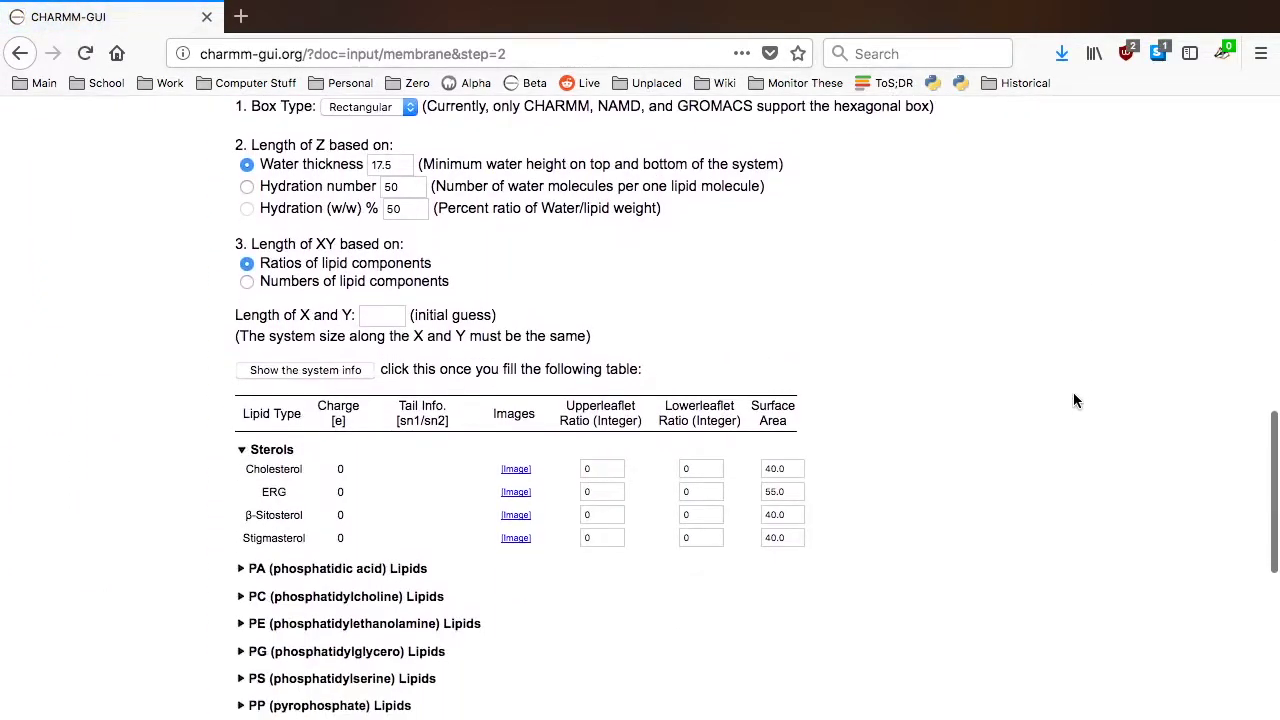
pyautogui.click(246, 281)
# Enter upper-leaflet counts: 72 cholesterol, 74 POPE and 67 PSM
pyautogui.scroll(-3, 216, 305)
pyautogui.doubleClick(603, 251)
pyautogui.click(590, 266)
pyautogui.click(242, 405)
pyautogui.scroll(-2, 617, 308)
pyautogui.scroll(-2, 617, 308)
pyautogui.click(596, 389)
pyautogui.write('74')
pyautogui.scroll(-1, 171, 325)
pyautogui.scroll(-3, 200, 450)
pyautogui.click(242, 550)
pyautogui.doubleClick(605, 568)
pyautogui.write('67')
# Enter lower-leaflet counts: 73 cholesterol, 74 POPE and 68 PSM
pyautogui.scroll(5, 632, 562)
pyautogui.doubleClick(700, 192)
pyautogui.write('73')
pyautogui.click(695, 482)
pyautogui.write('74')
pyautogui.scroll(-6, 830, 399)
pyautogui.click(700, 439)
pyautogui.write('68')
# Review the calculated XY system size message below the lipid table
pyautogui.scroll(-5, 882, 378)
pyautogui.scroll(15, 550, 416)
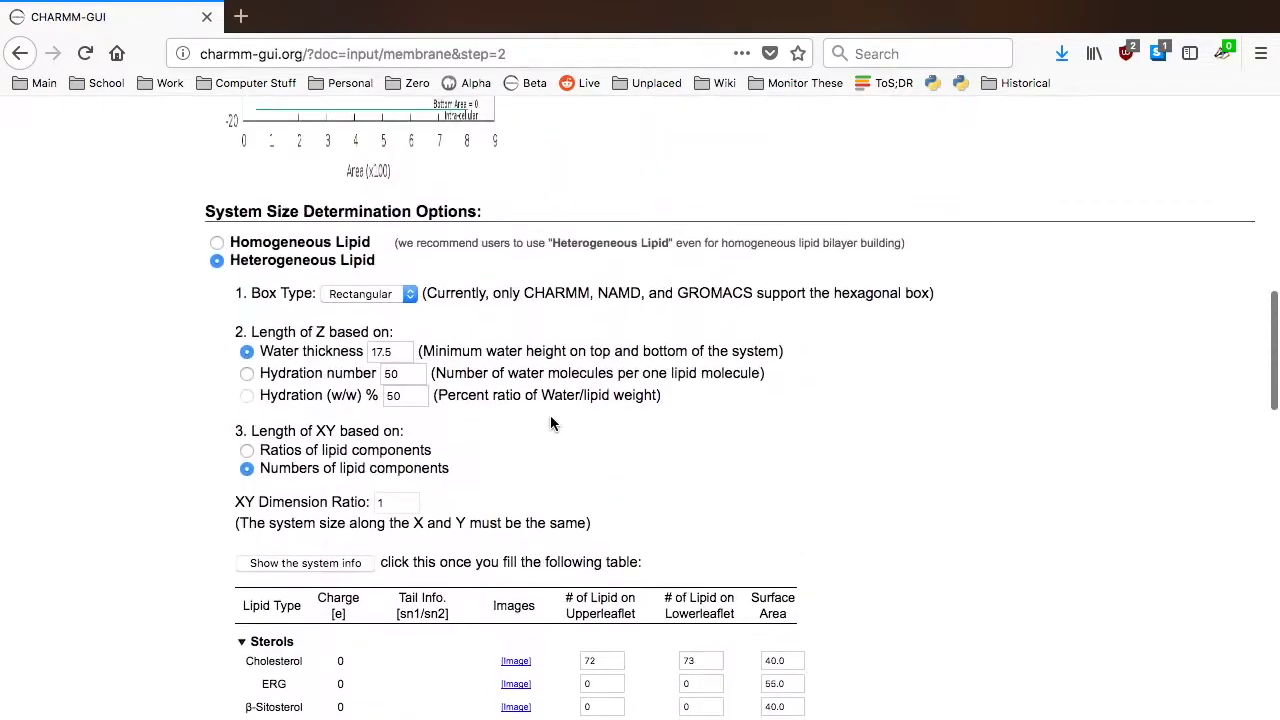
pyautogui.scroll(-3, 741, 525)
pyautogui.scroll(-2, 746, 519)
pyautogui.moveTo(904, 320); pyautogui.dragTo(1166, 647)
pyautogui.click(1176, 653)
pyautogui.scroll(-4, 841, 364)
pyautogui.scroll(-20, 841, 364)
# Submit the lipid composition, accept the system size warning, and view the ion type options
pyautogui.click(1210, 655)
pyautogui.click(922, 376)
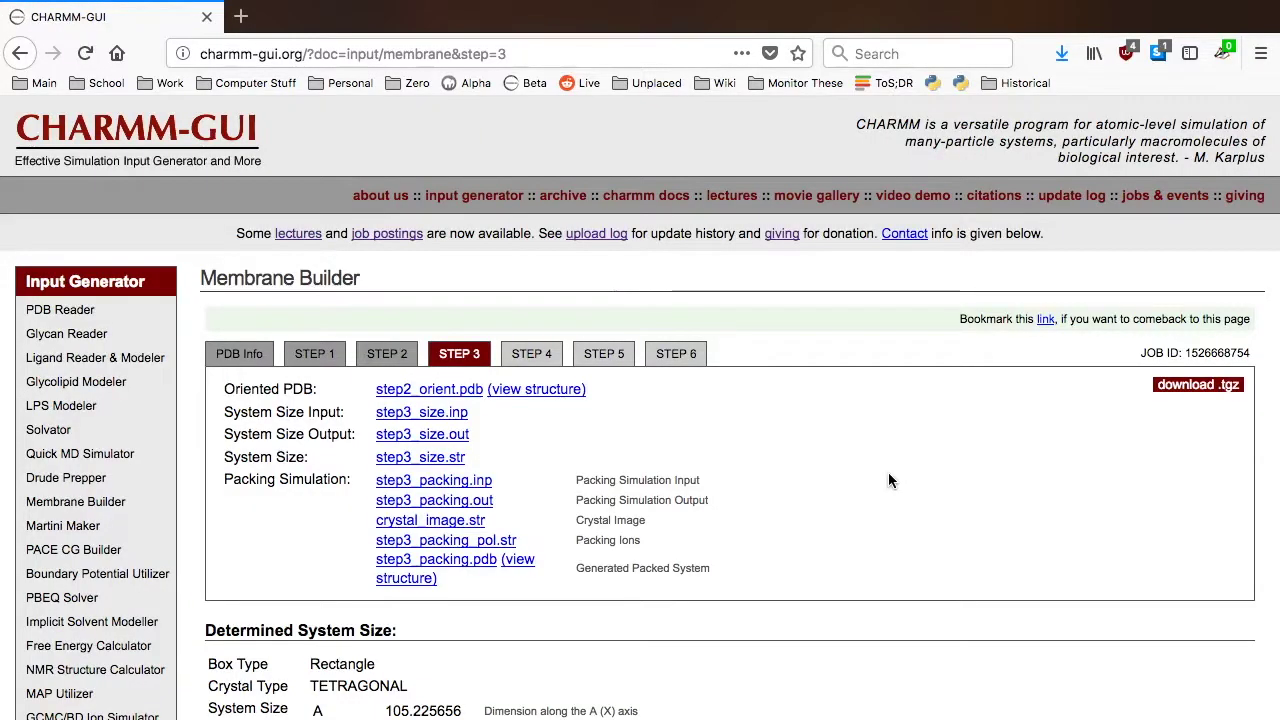
pyautogui.scroll(-5, 888, 474)
pyautogui.scroll(-5, 888, 472)
pyautogui.scroll(-1, 888, 474)
pyautogui.click(345, 528)
# Keep KCl as the ion type and build the membrane components for step 4
pyautogui.click(393, 531)
pyautogui.click(1216, 641)
pyautogui.scroll(-3, 875, 429)
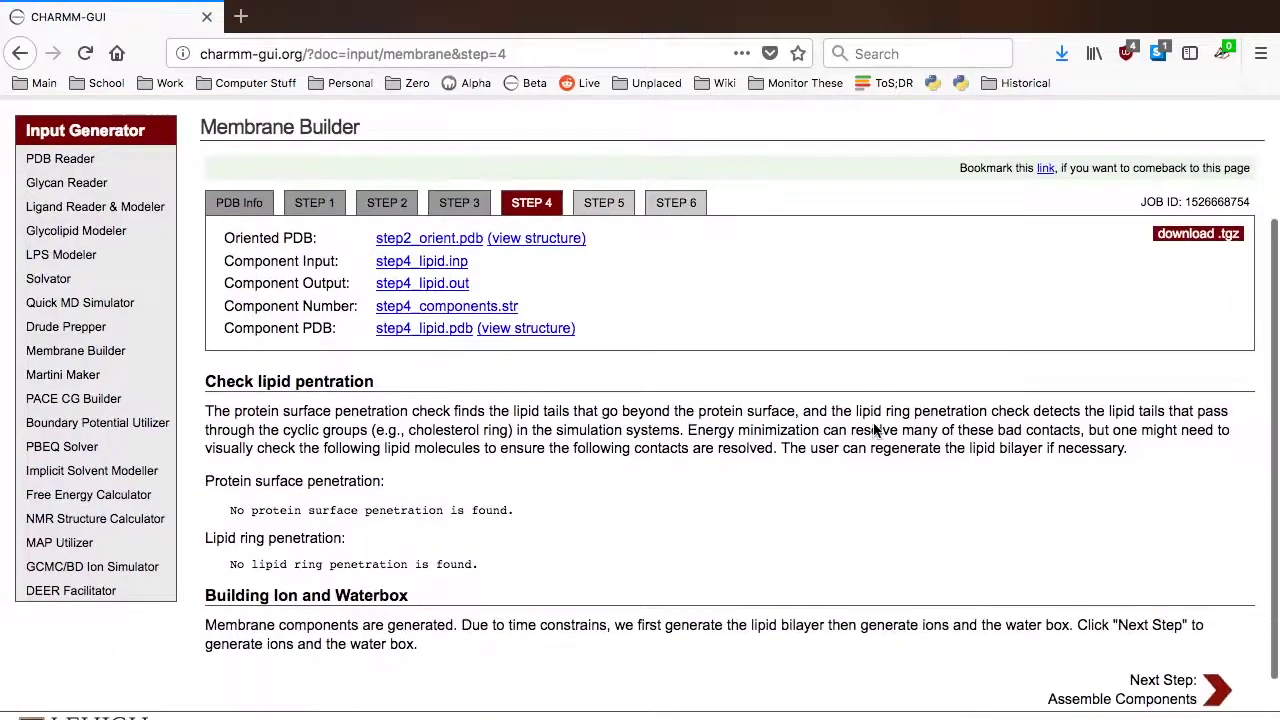